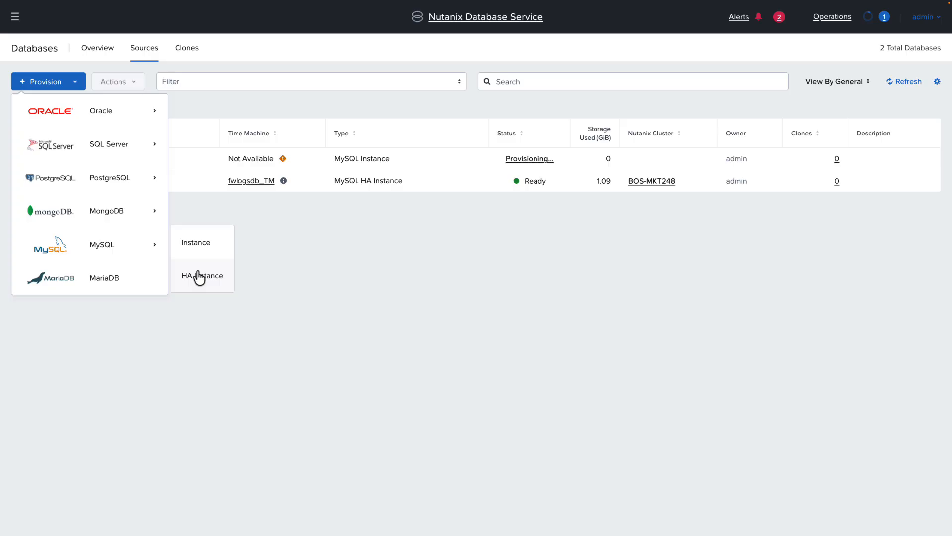
Step: Start provisioning a MySQL HA instance and name its server cluster mysql-cls02
left_click(199, 276)
left_click(342, 112)
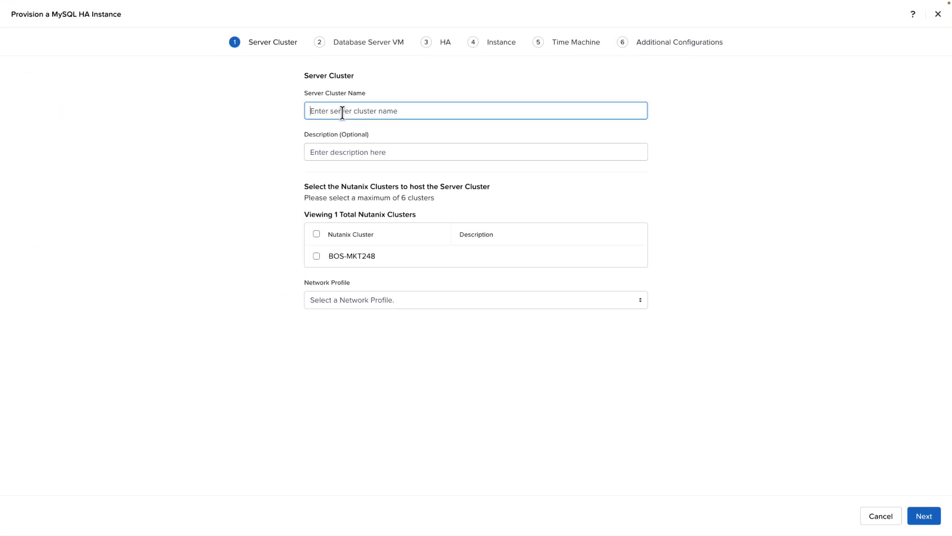
type("my")
type("sql-cls")
type("01")
key("BackSpace")
type("2")
key("Tab")
key("Tab")
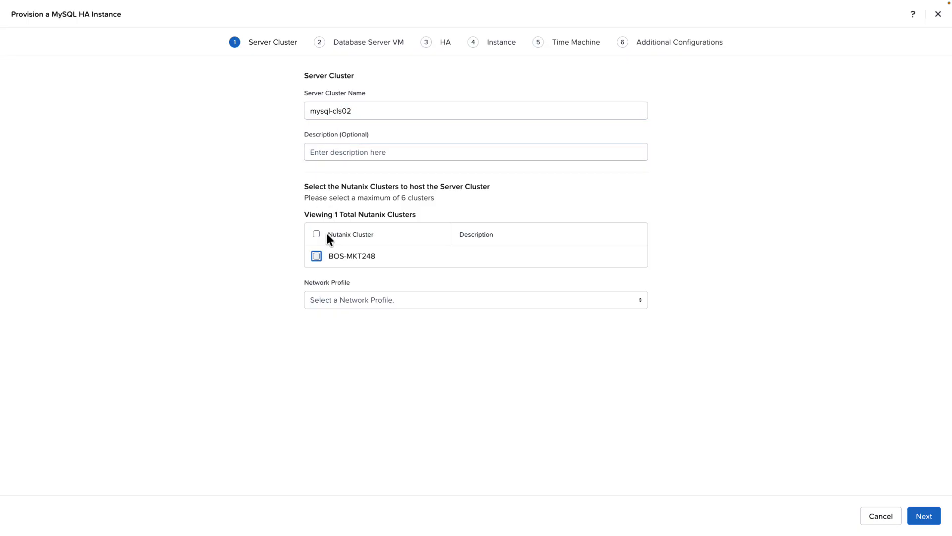
Step: Host the server cluster on BOS-MKT248 with the MYSQL-BOS-248 network profile and proceed to the database server VM settings
left_click(317, 235)
left_click(335, 298)
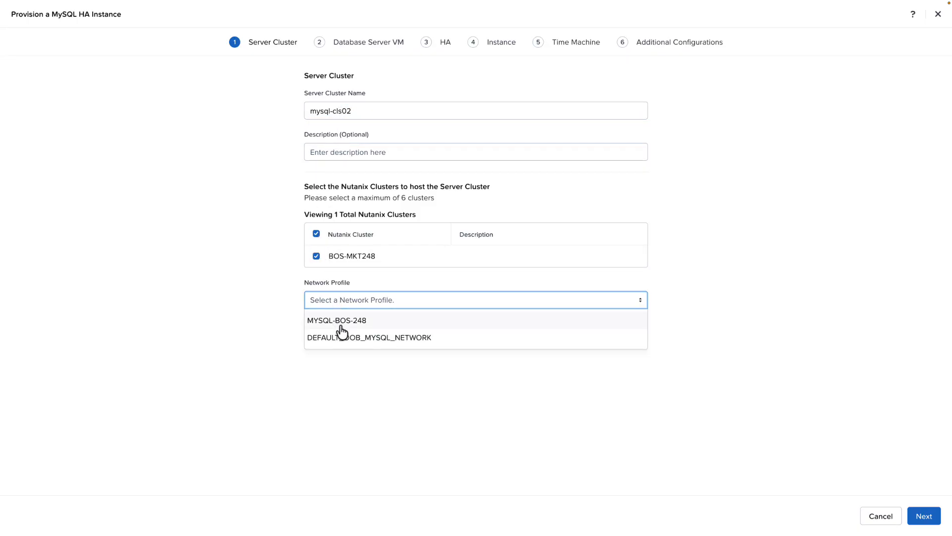
left_click(354, 321)
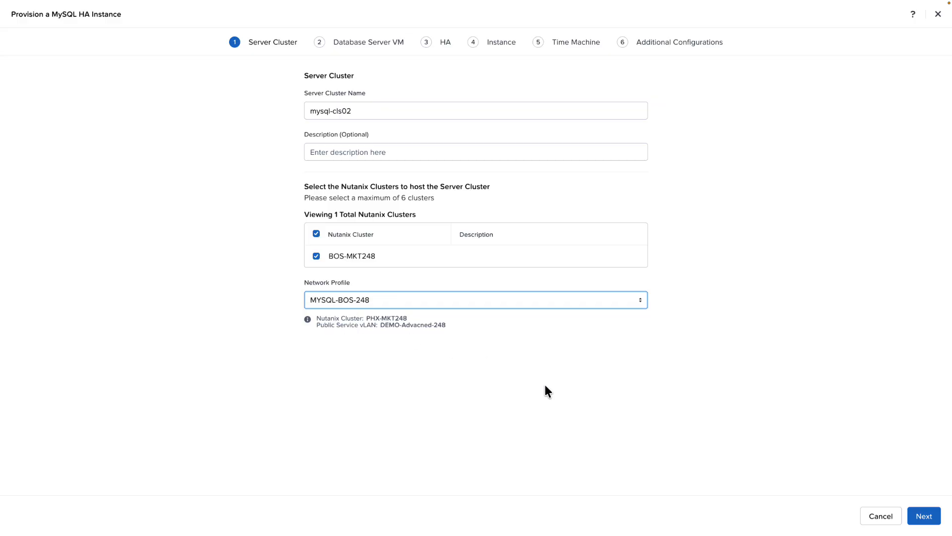
left_click(934, 518)
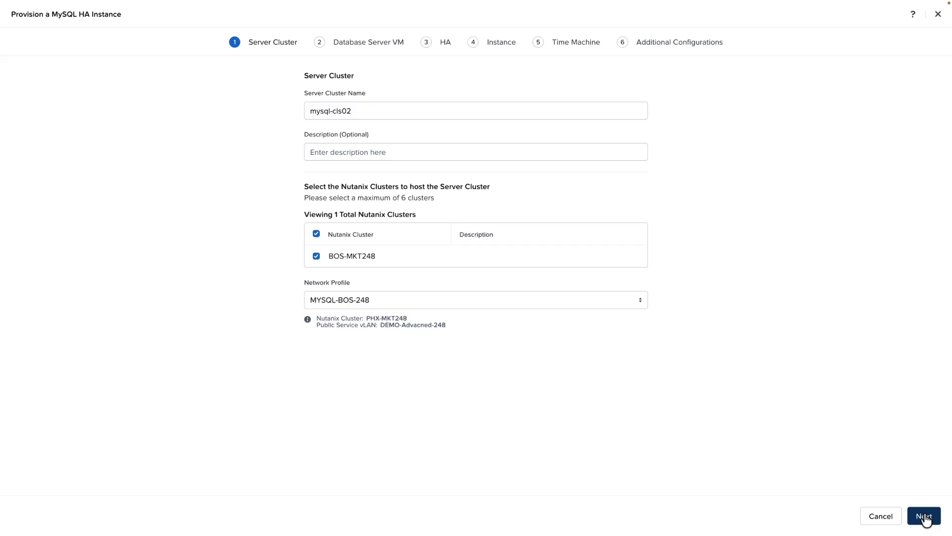
left_click(926, 519)
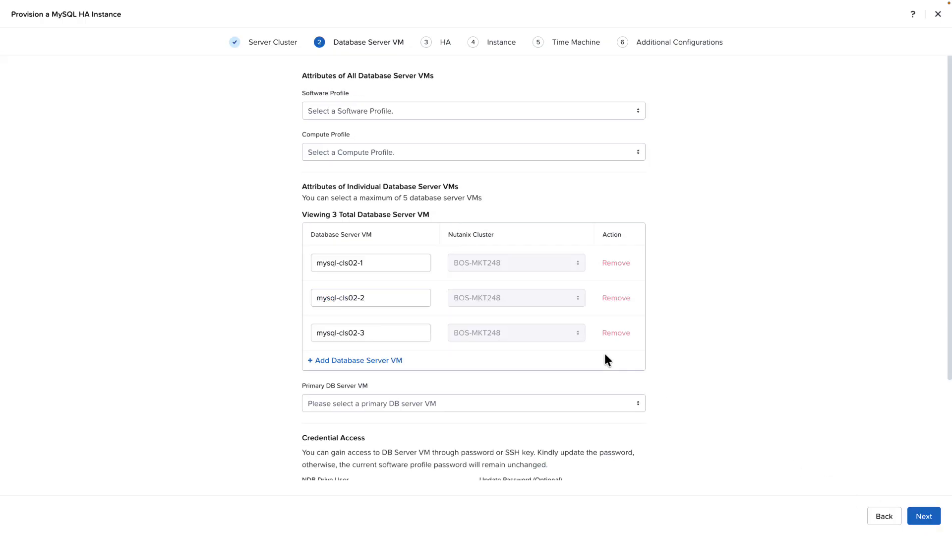
Step: Assign the MYSQL 8.0 HA software profile and the DEFAULT_OOB_SMALL_COMPUTE compute profile to all database server VMs
left_click(323, 113)
left_click(330, 132)
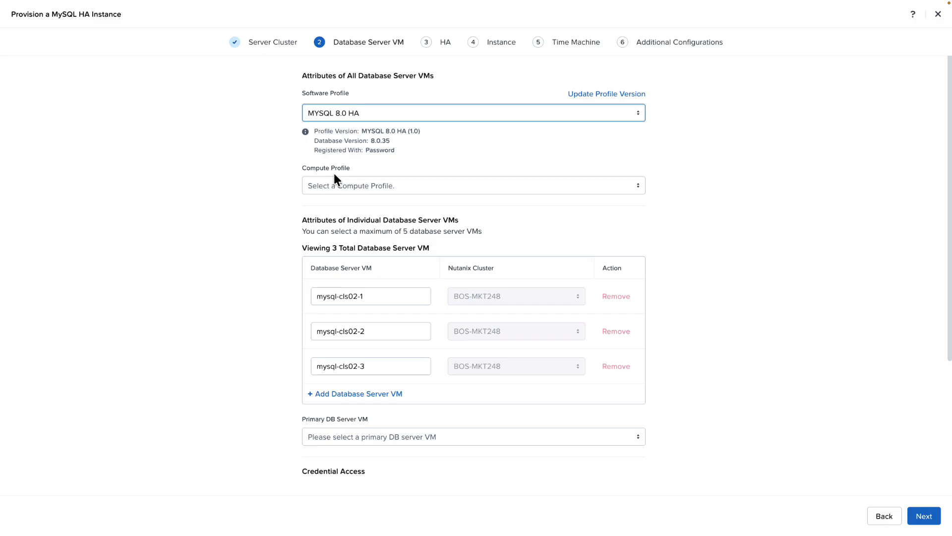
left_click(326, 187)
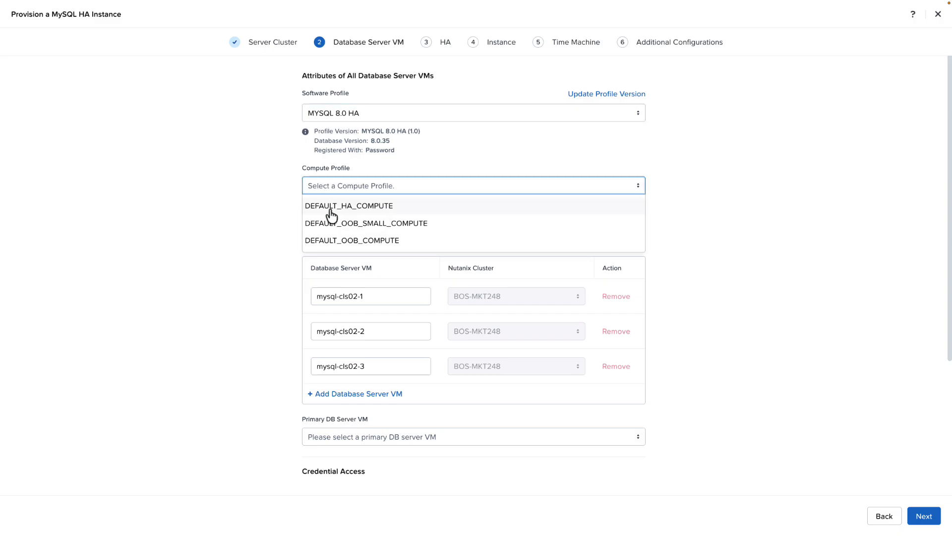
left_click(332, 224)
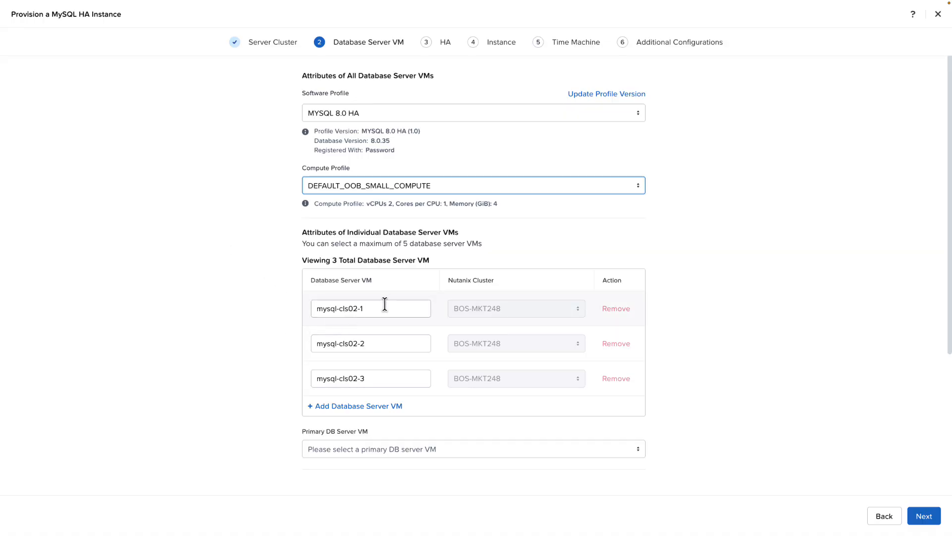
Step: Rename the three database server VMs as mysql-cls02-lp01, mysql-cls02-lp02 and mysql-cls02-lp-3
left_click(421, 305)
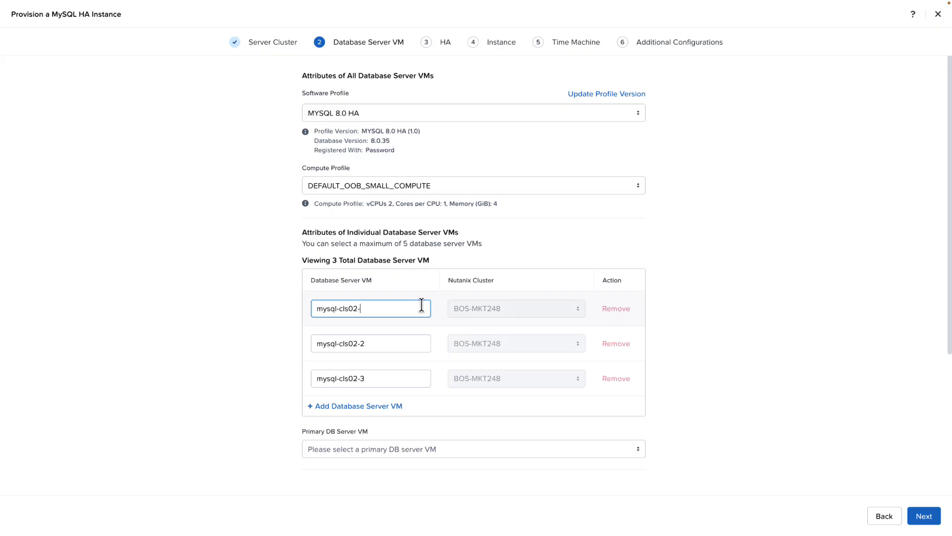
type("-lp01")
left_click(389, 339)
type("lp02")
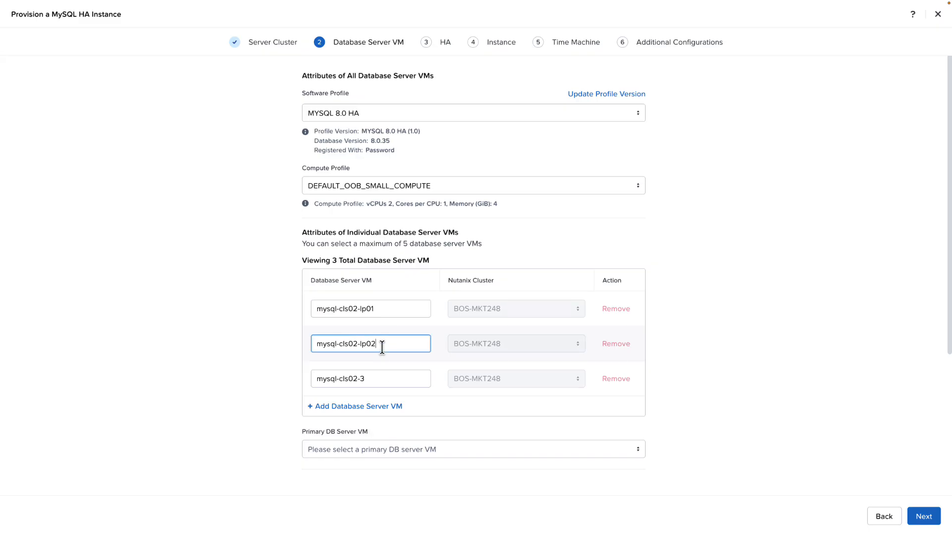
left_click(375, 380)
type("l")
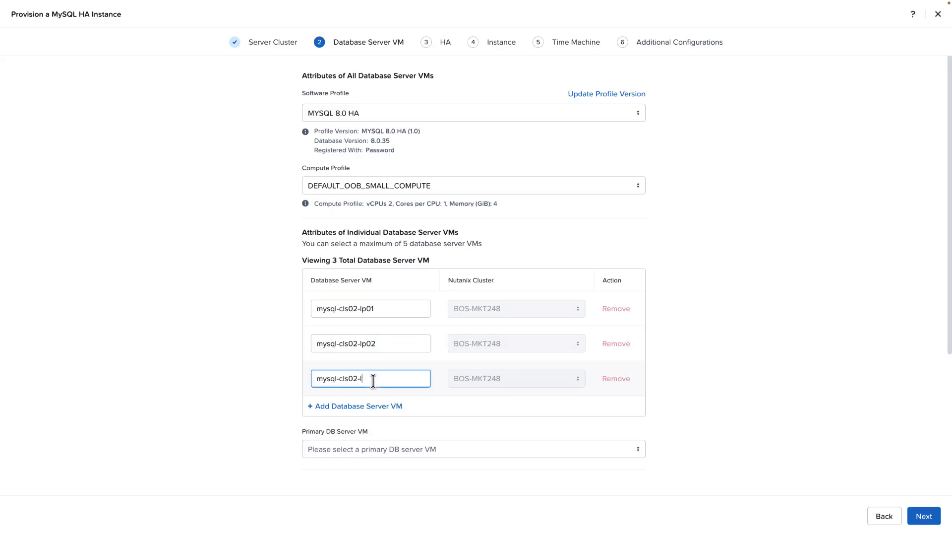
type("p-3")
Step: Set mysql-cls02-lp01 as the primary DB server VM and upload calmkey.pub as the SSH public key
left_click(353, 449)
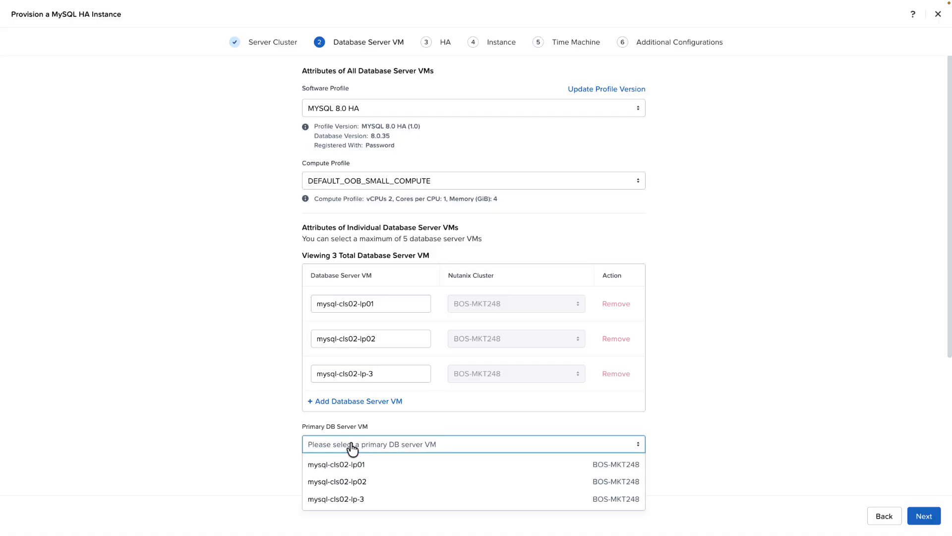
left_click(336, 464)
scroll(290, 437, "down", 3)
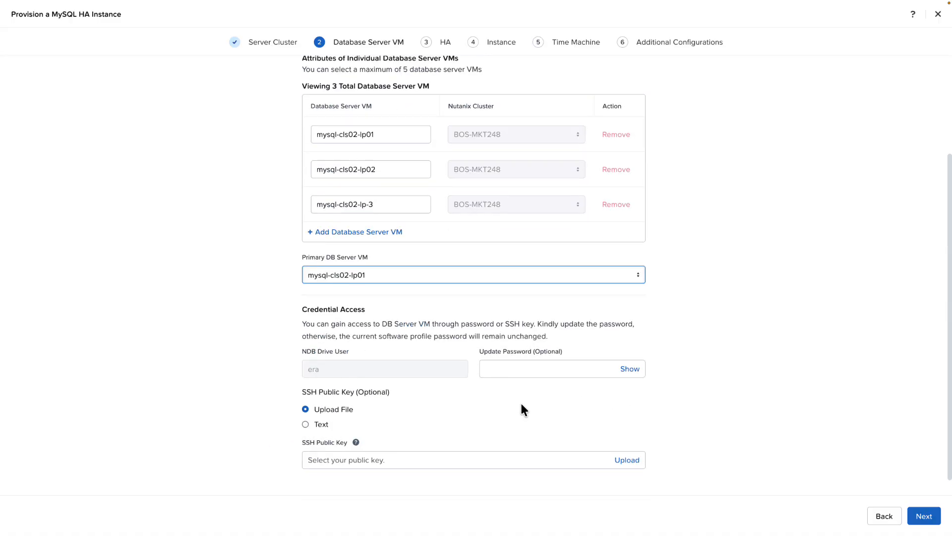
left_click(627, 460)
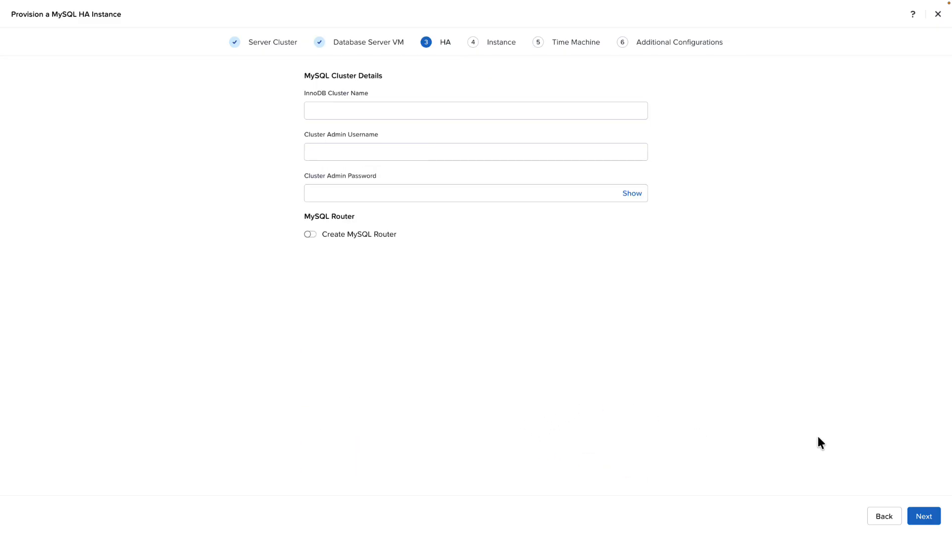
Step: In the HA settings, name the InnoDB cluster myinno-db02, enter admin as cluster admin username and fill in the cluster admin password
left_click(376, 110)
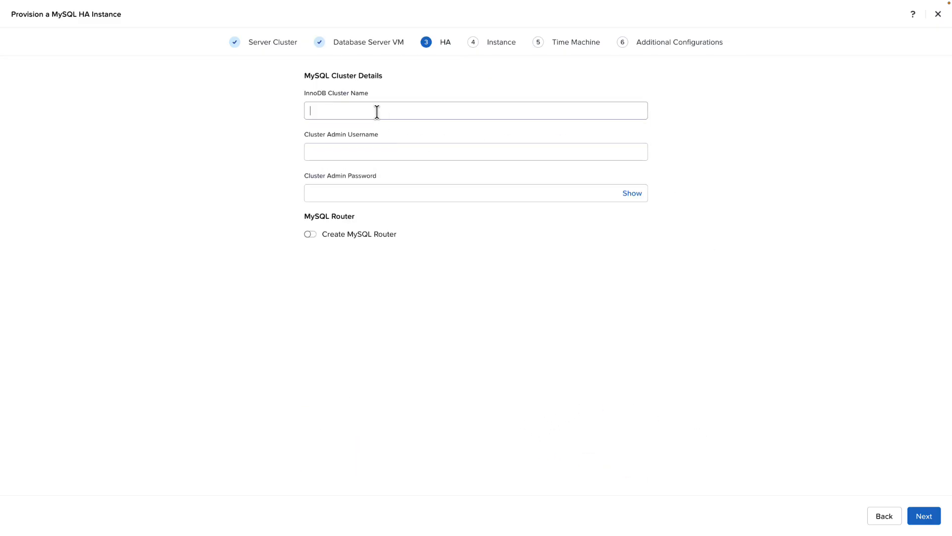
type("myinno-db02")
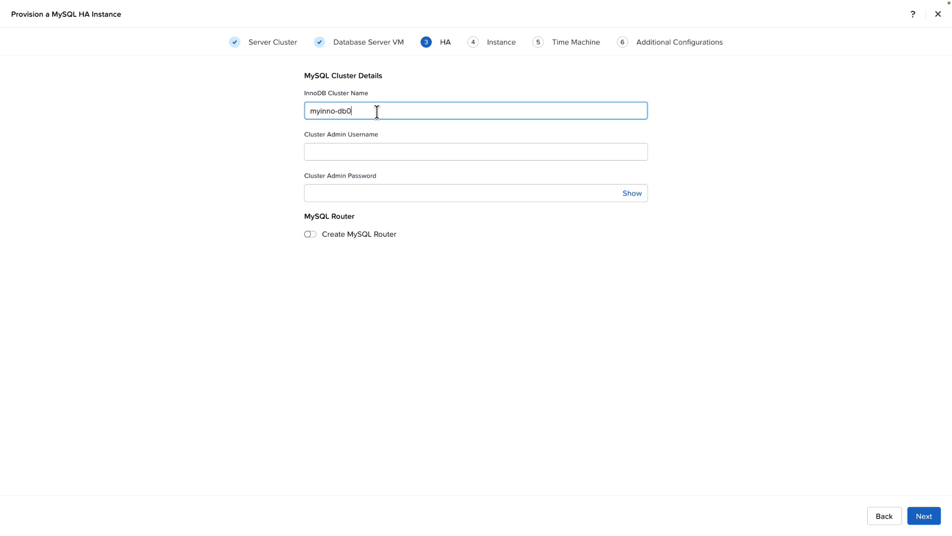
key("Tab")
type("admin")
key("Tab")
type("*******")
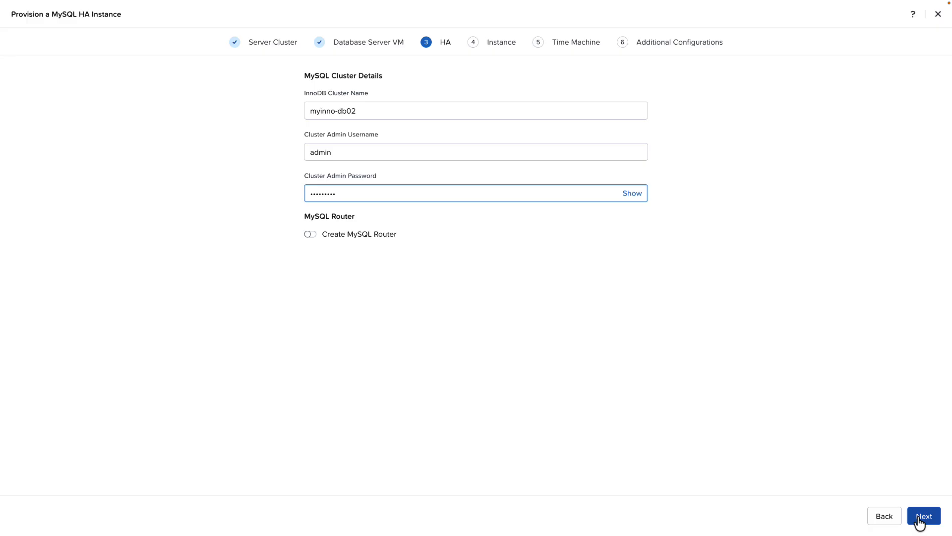
left_click(923, 516)
Step: Name the MySQL instance fwlogsdb and its initial database fwlogsdat
type("f")
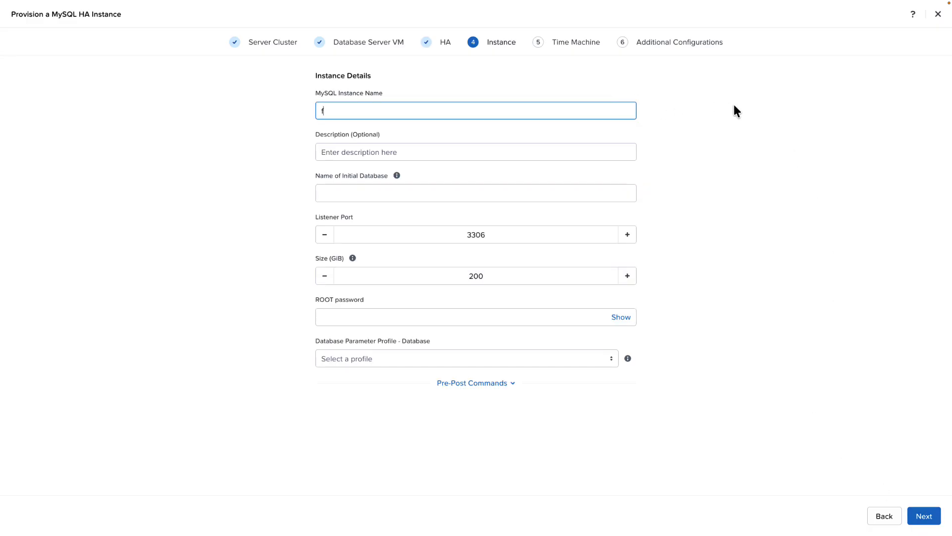
type("wlogsdb")
key("Tab")
left_click(487, 193)
type("fw")
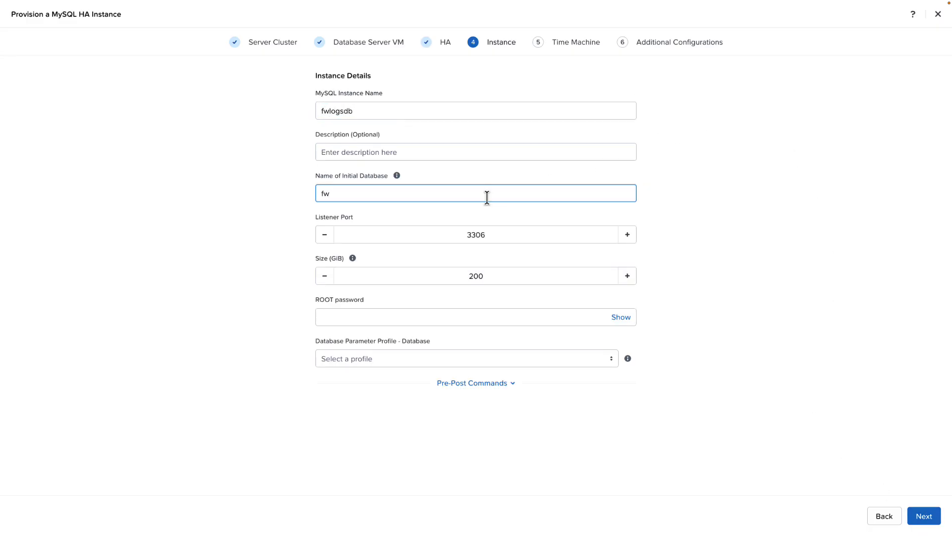
type("logsdat")
Step: Enter the ROOT password, select the DEFAULT_MYSQL_HA_PARAMS database parameter profile and proceed to the time machine settings
left_click(511, 313)
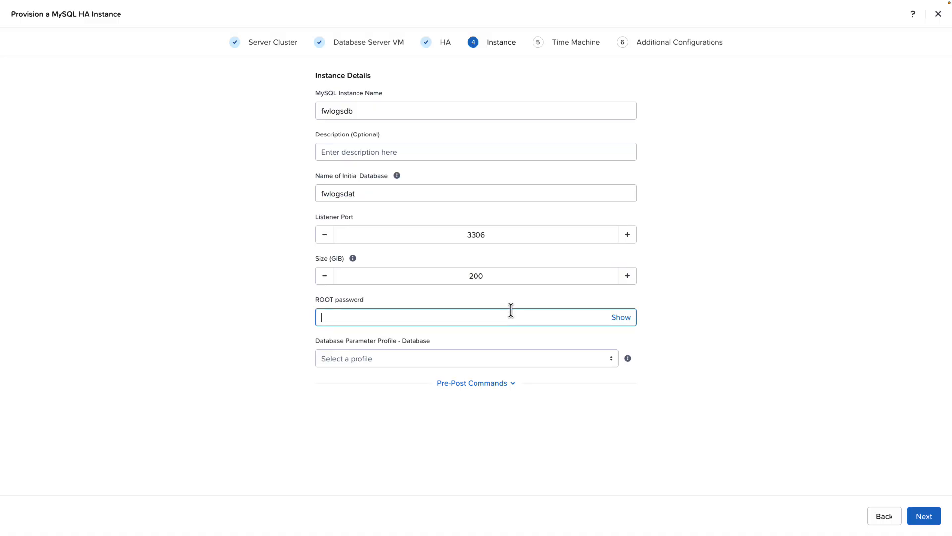
type("*********")
left_click(516, 358)
left_click(546, 395)
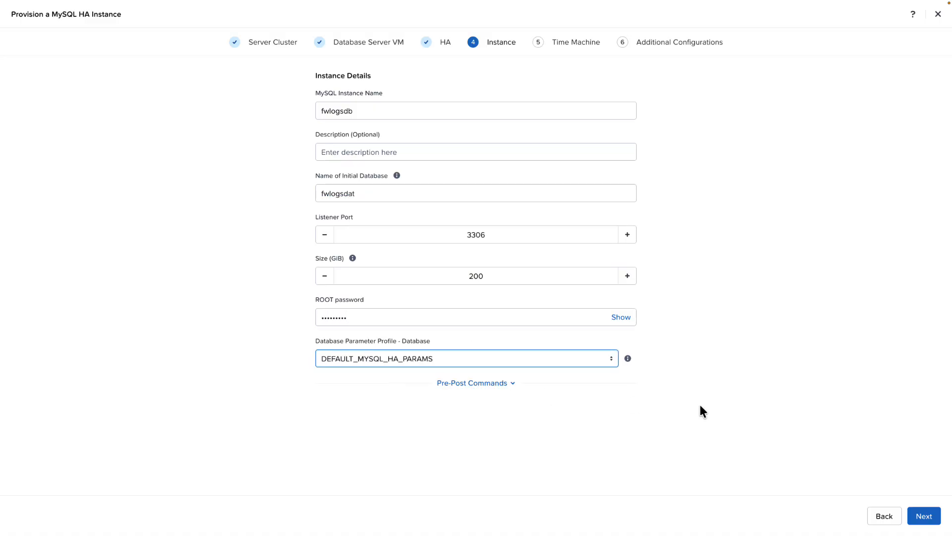
mouse_move(630, 365)
left_click(918, 516)
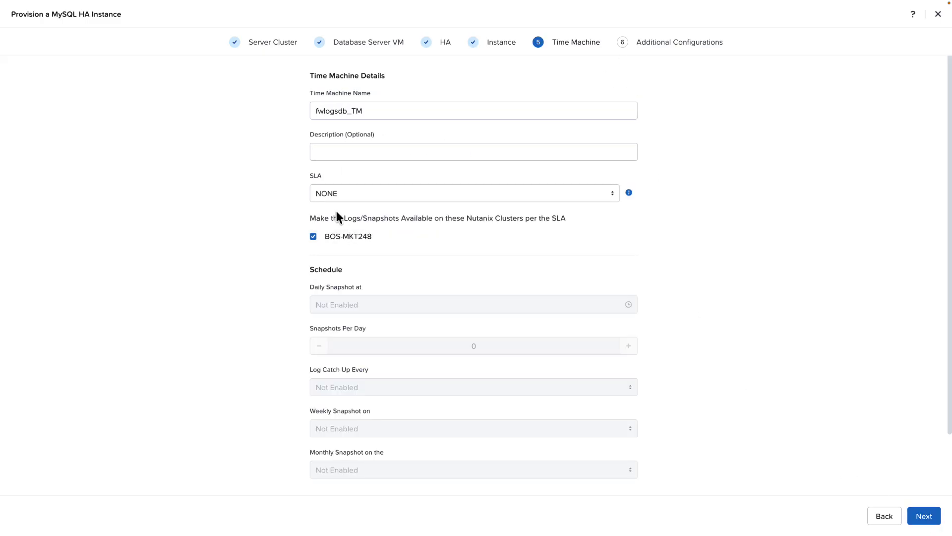
Step: Choose an SLA for the fwlogsdb_TM time machine and submit the provisioning of the MySQL HA instance
left_click(347, 194)
left_click(347, 214)
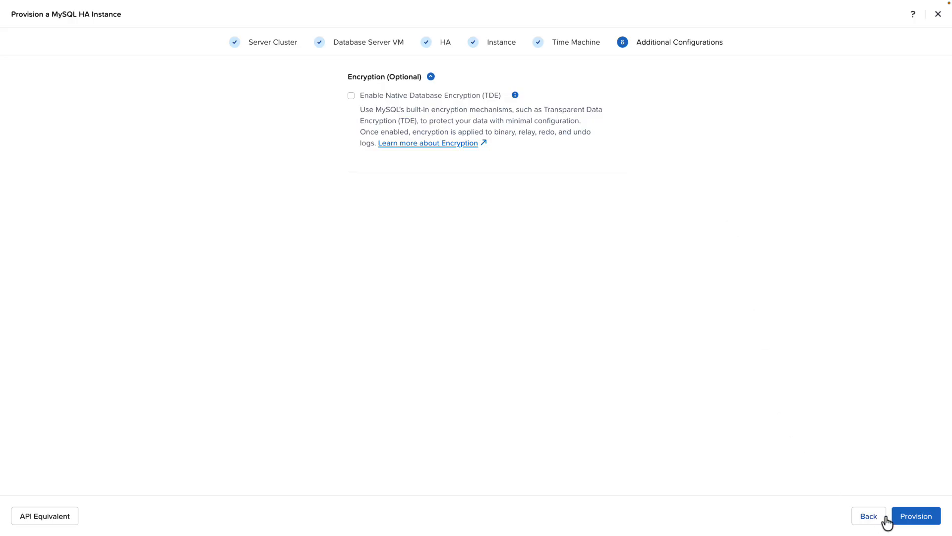
left_click(909, 516)
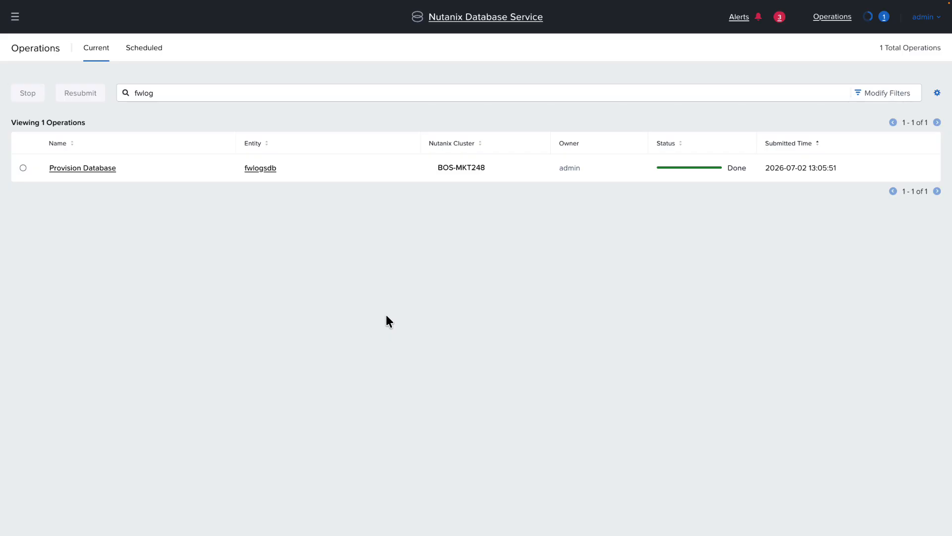
Step: Examine the Provision Database operation for fwlogsdb, including the subtasks of Create Virtual Machines, and close its details
left_click(24, 168)
left_click(61, 170)
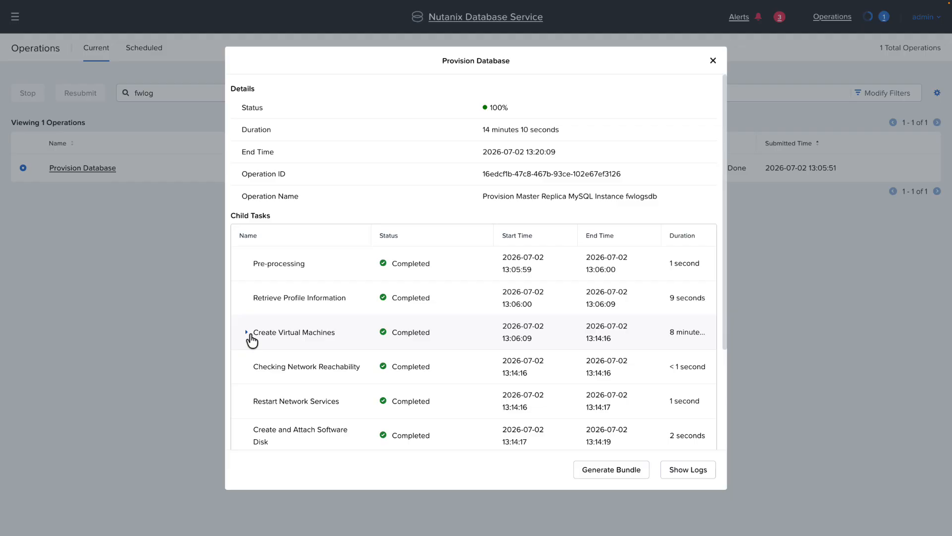
left_click(251, 339)
scroll(323, 279, "down", 2)
scroll(323, 281, "down", 3)
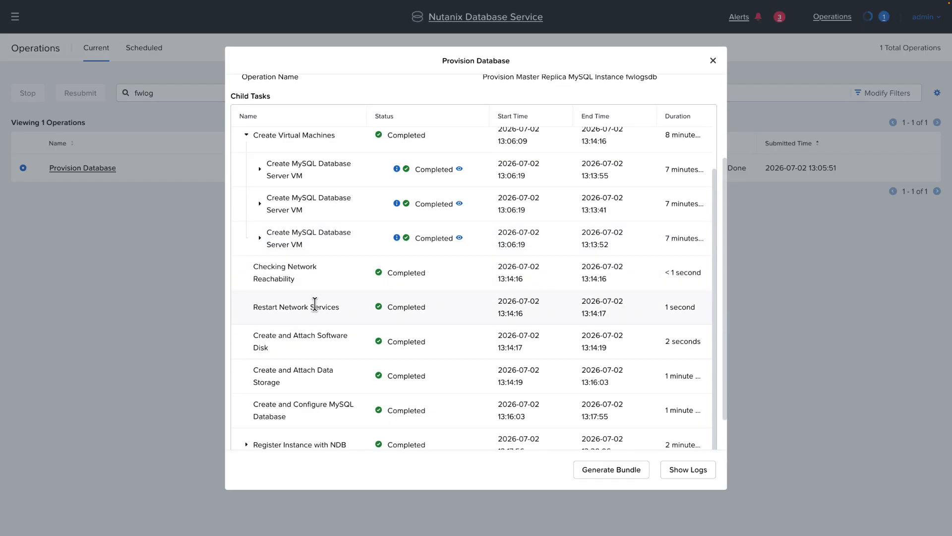
scroll(315, 304, "down", 2)
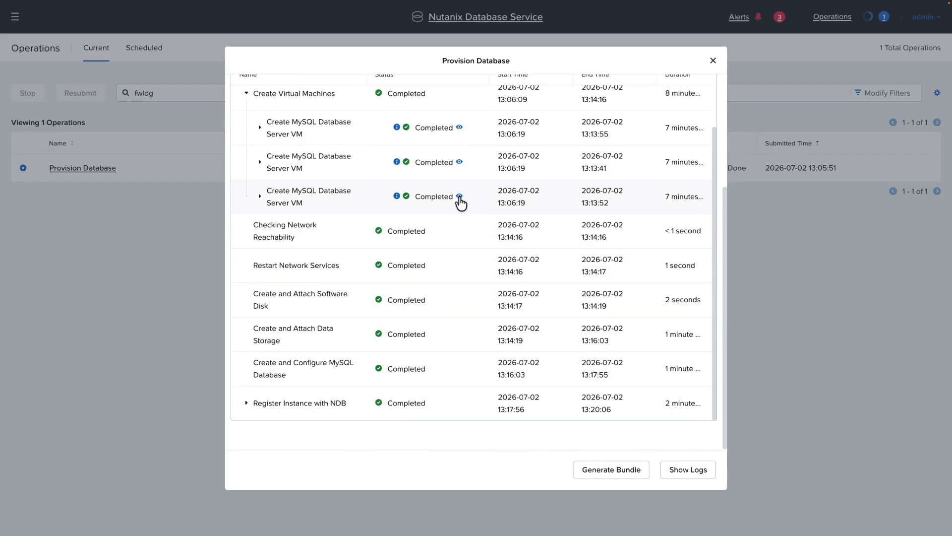
scroll(415, 378, "up", 6)
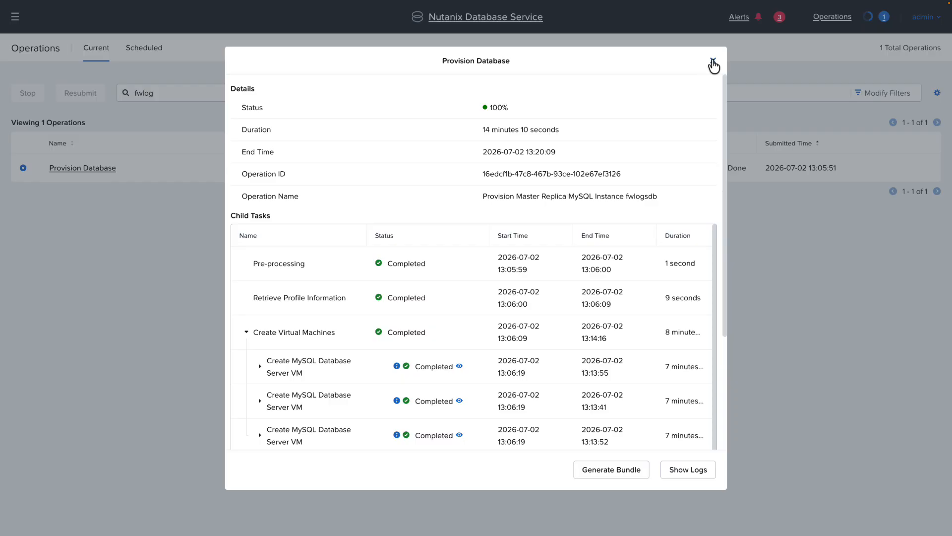
left_click(713, 63)
Step: Open the fwlogsdb database and review its instances, profiles, databases, time machine and server cluster details
left_click(260, 167)
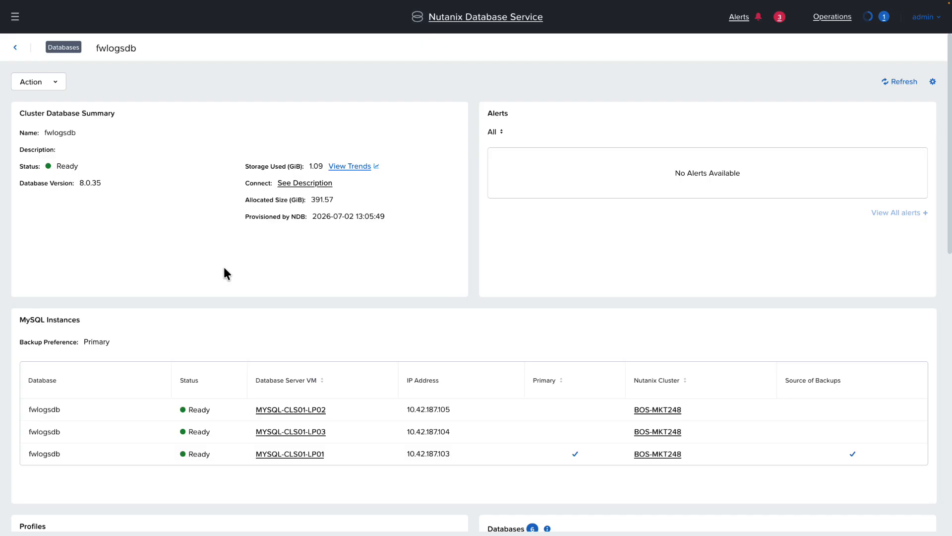
scroll(267, 268, "down", 8)
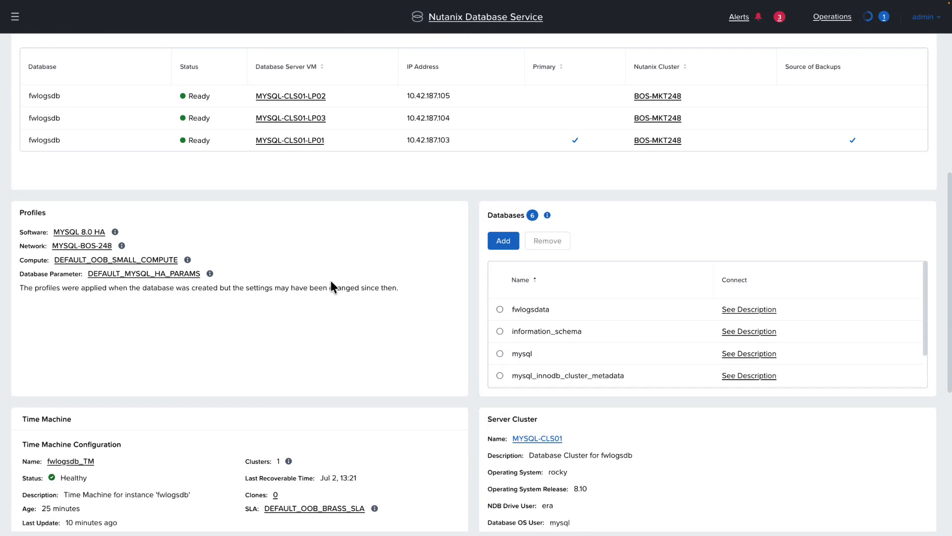
scroll(258, 323, "down", 1)
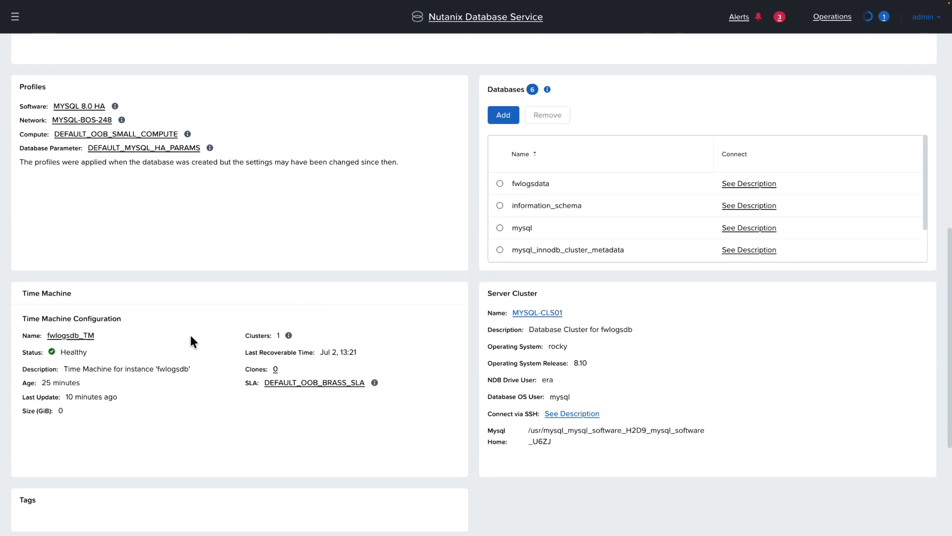
Step: Open the fwlogsdb_TM time machine and create a snapshot named patching_snap with a removal schedule of 7 days
left_click(68, 335)
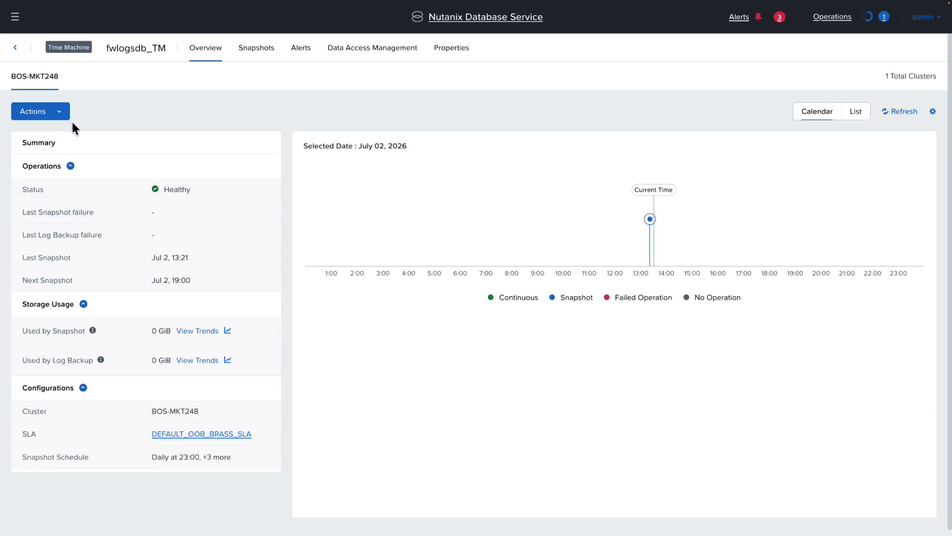
left_click(55, 117)
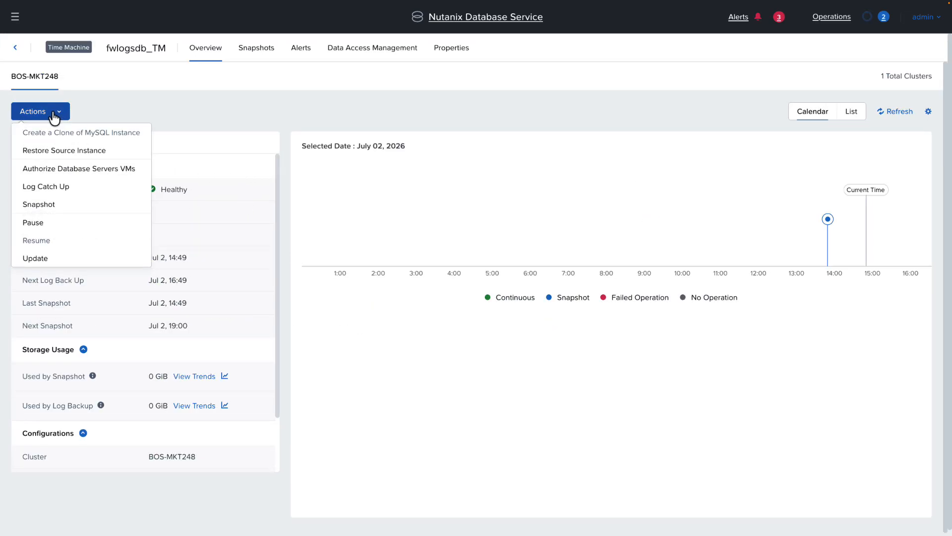
left_click(49, 206)
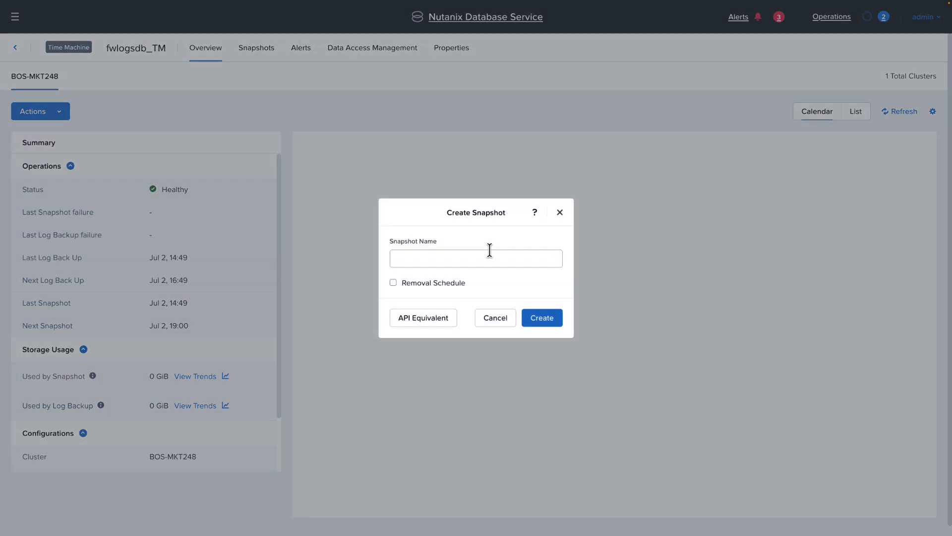
left_click(489, 254)
type("patching_snap")
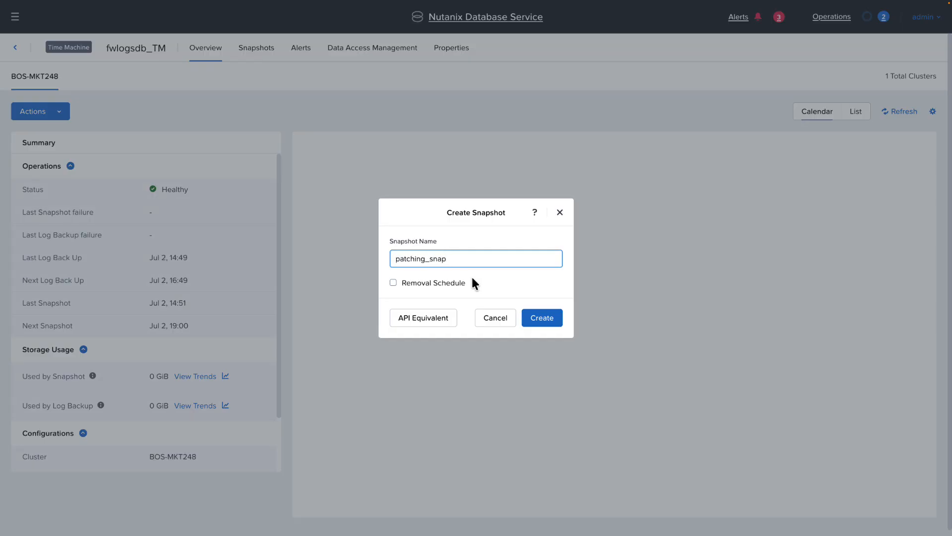
left_click(414, 283)
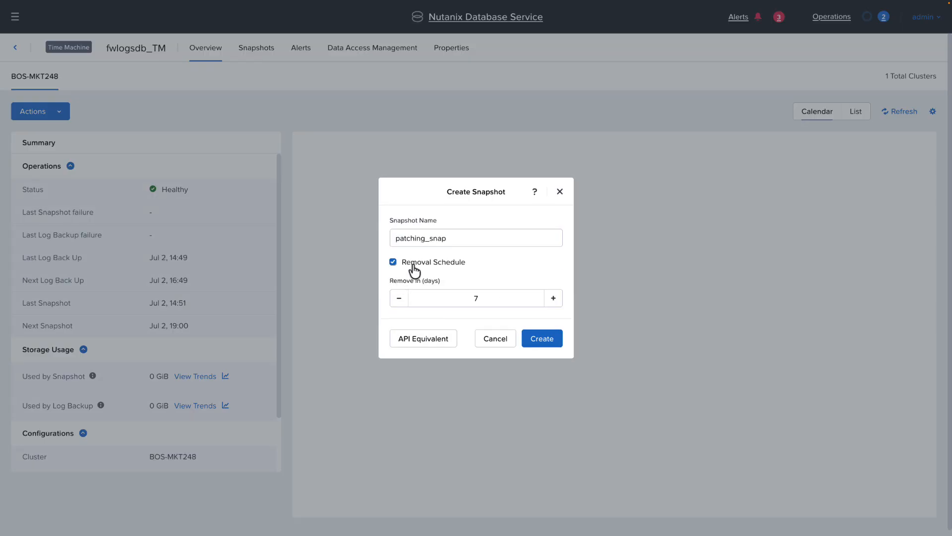
left_click(544, 339)
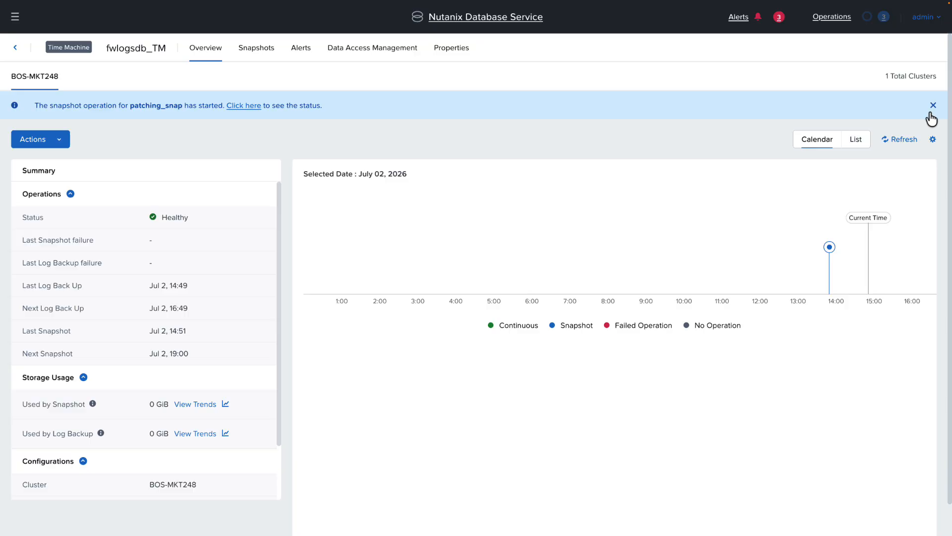
left_click(933, 106)
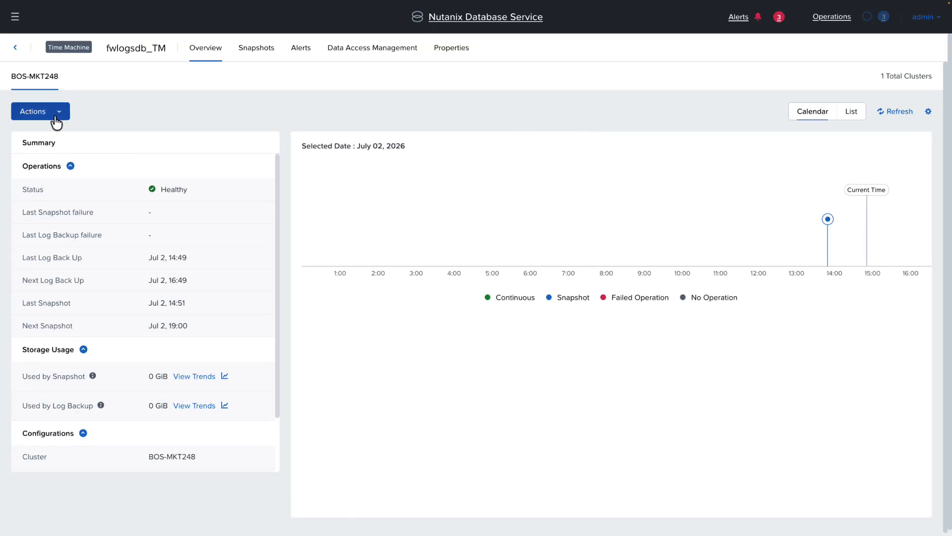
left_click(57, 113)
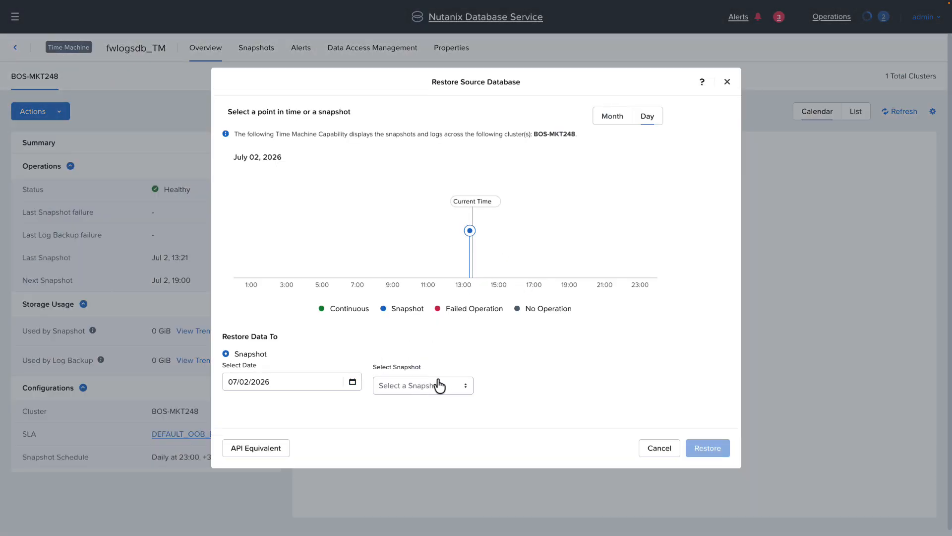
left_click(402, 387)
left_click(337, 320)
left_click(416, 386)
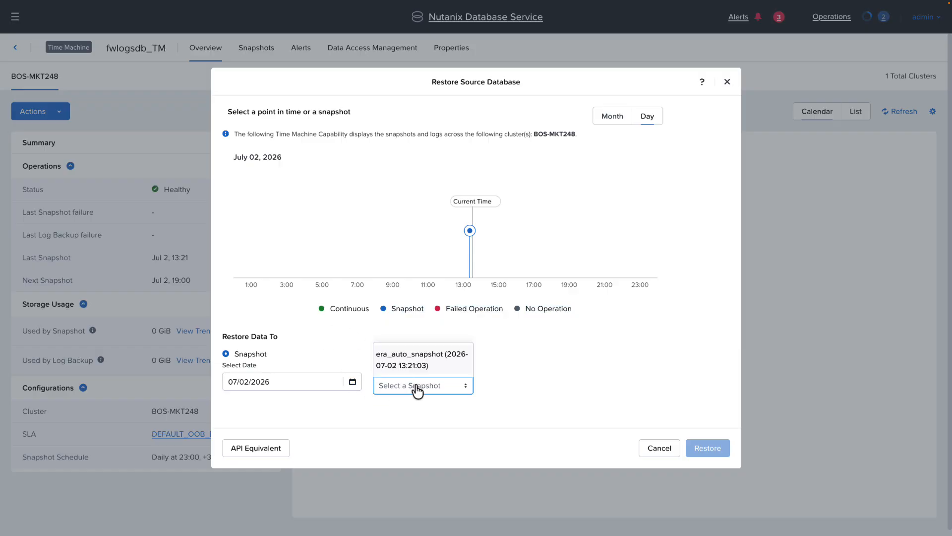
left_click(421, 357)
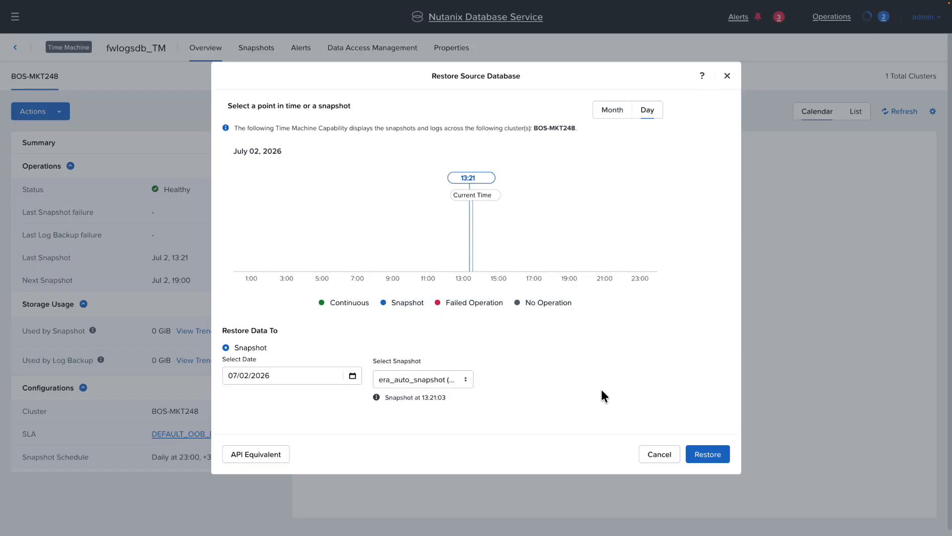
Step: Submit the database restore and confirm it with the database name fwlogsdb
left_click(708, 459)
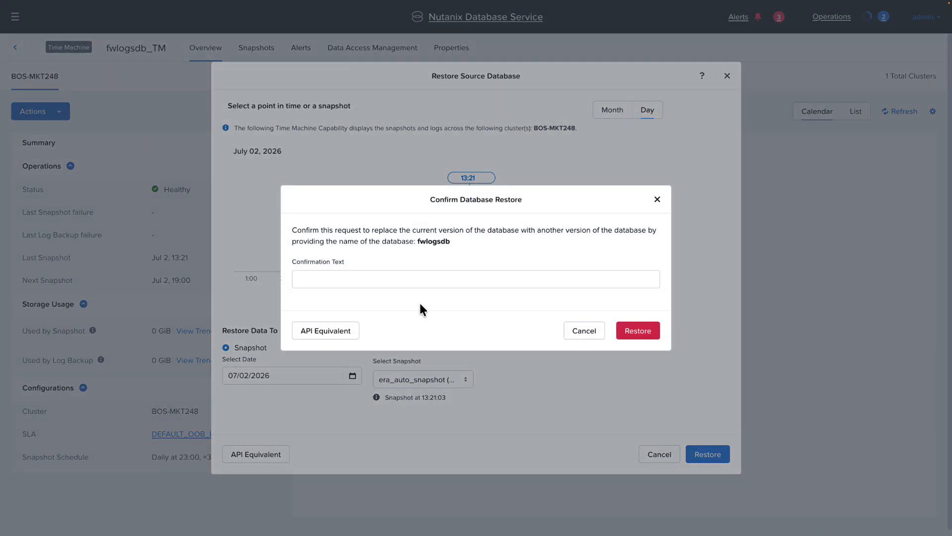
left_click(346, 276)
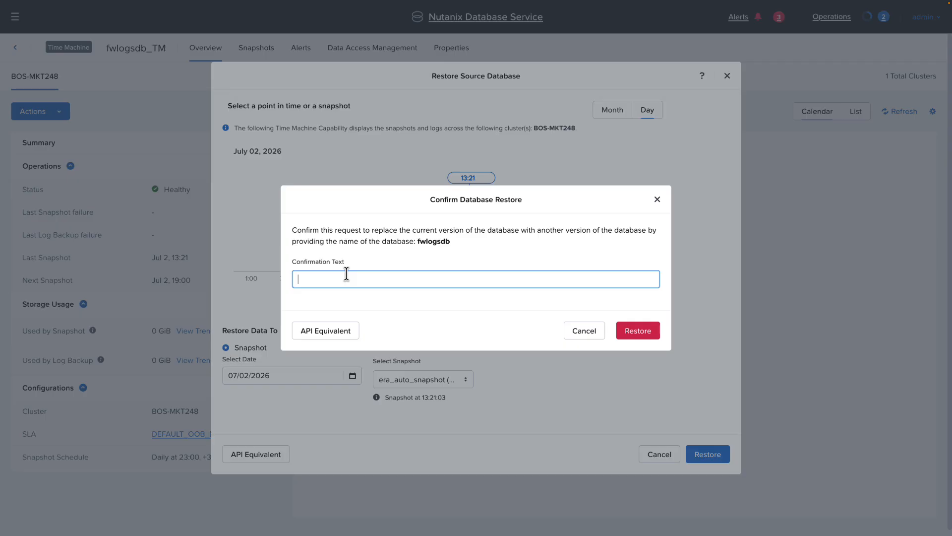
type("fwlogsdb")
key("Return")
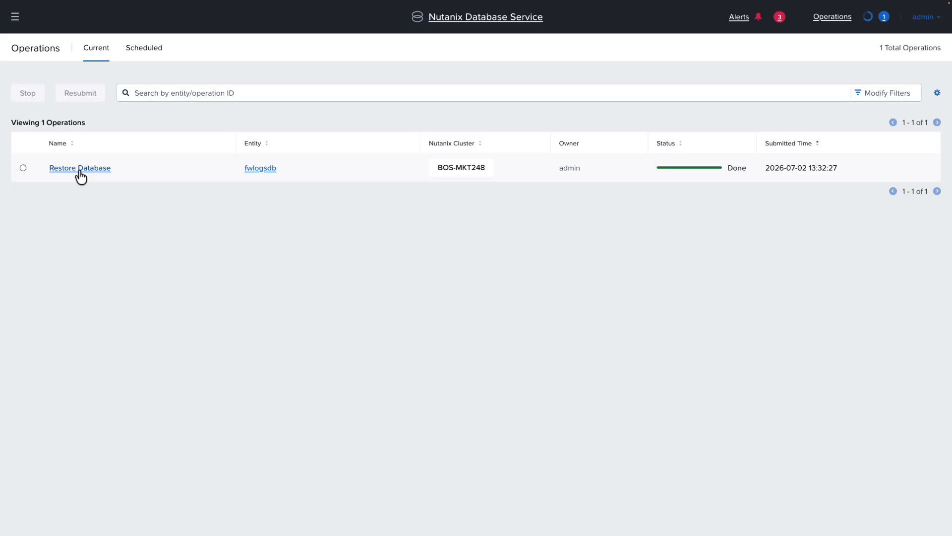
Step: Examine the Restore Database operation for fwlogsdb, including the subtasks of Restore Instance on Primary and Restore Instance on Secondaries
left_click(79, 169)
scroll(423, 276, "down", 3)
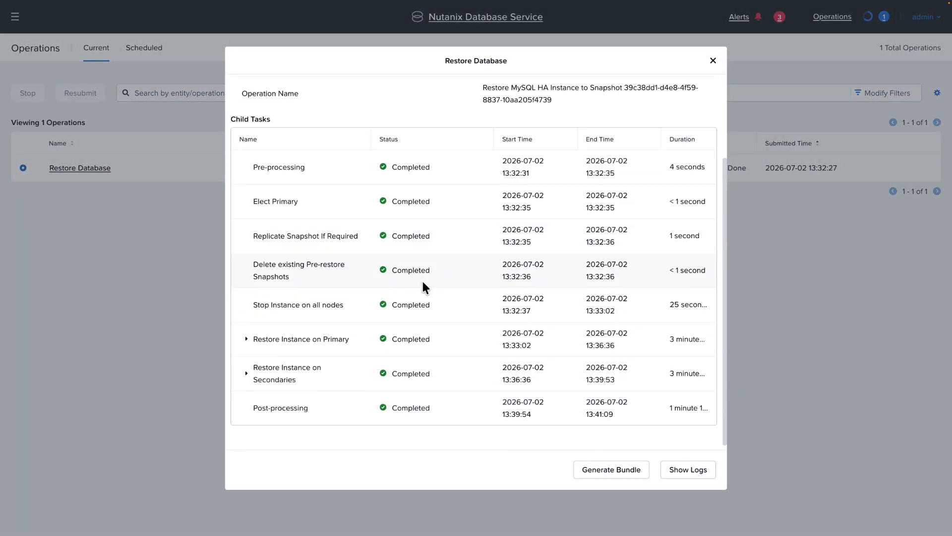
left_click(245, 370)
left_click(246, 335)
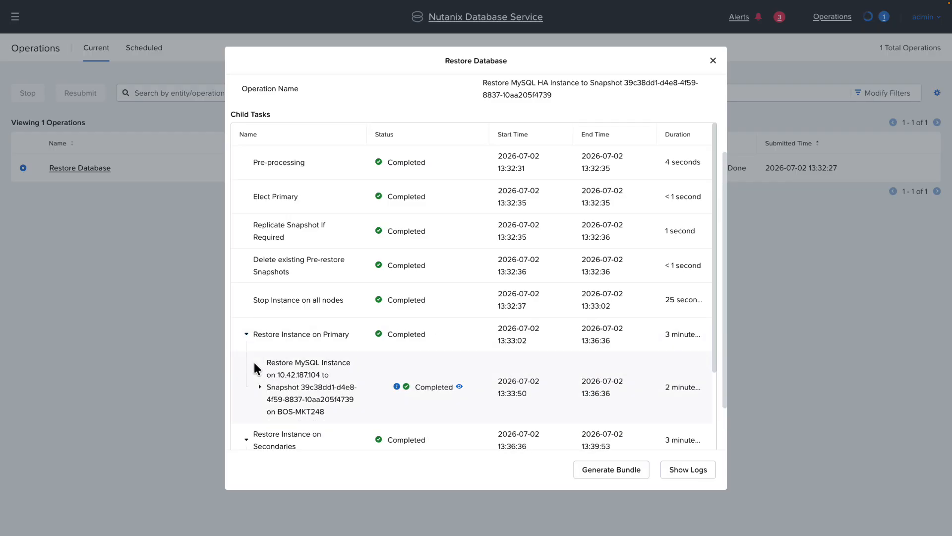
scroll(295, 372, "down", 3)
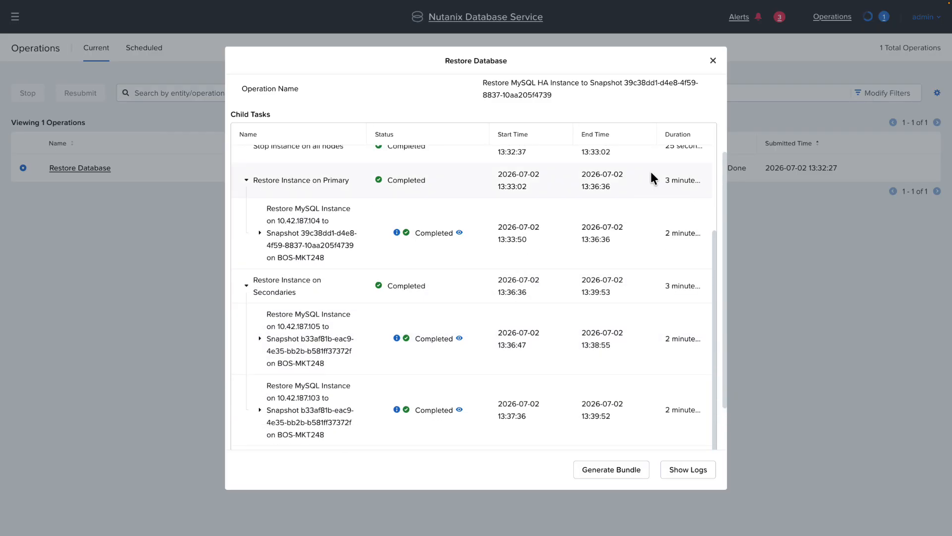